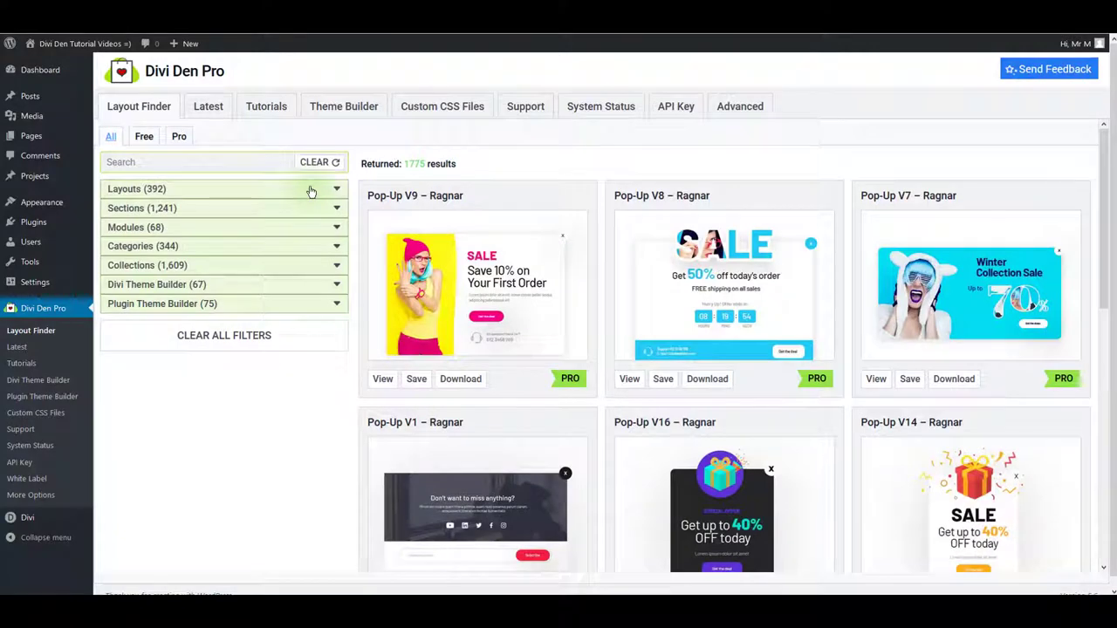
# Step: Filter layouts to Blog Index and save Modern Times Blog Page – Freddie to the Divi Library
pyautogui.click(310, 189)
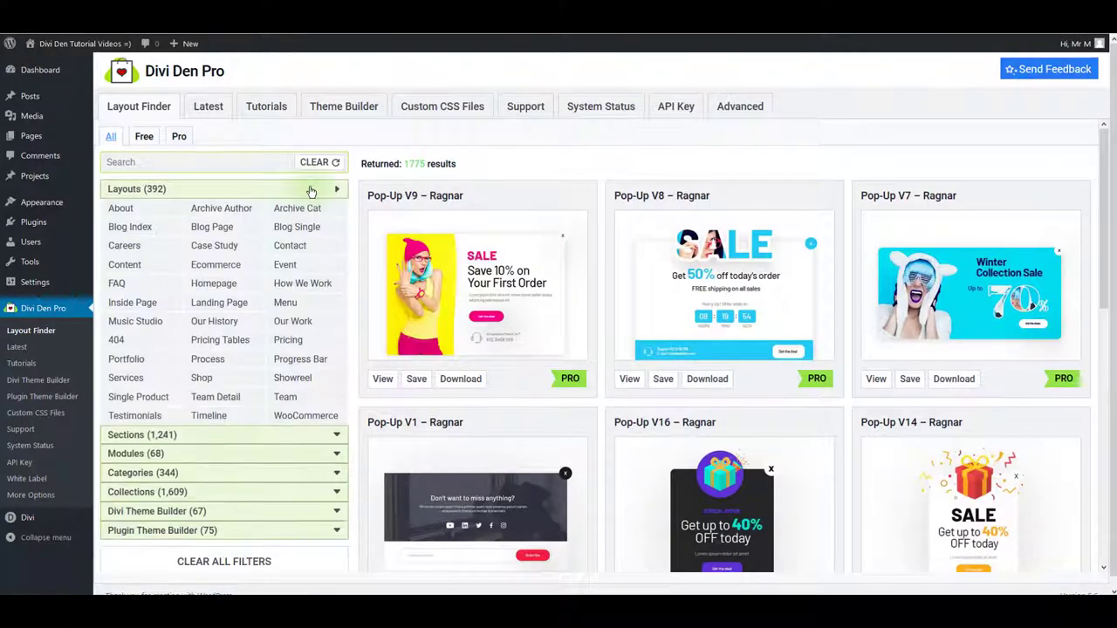
pyautogui.click(155, 229)
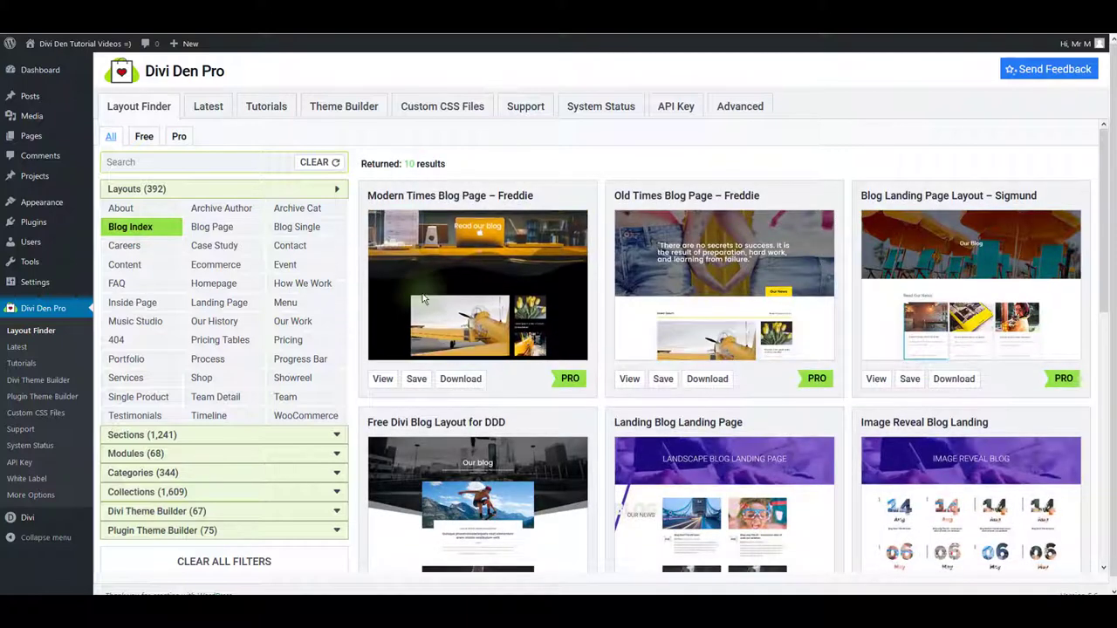
pyautogui.click(416, 378)
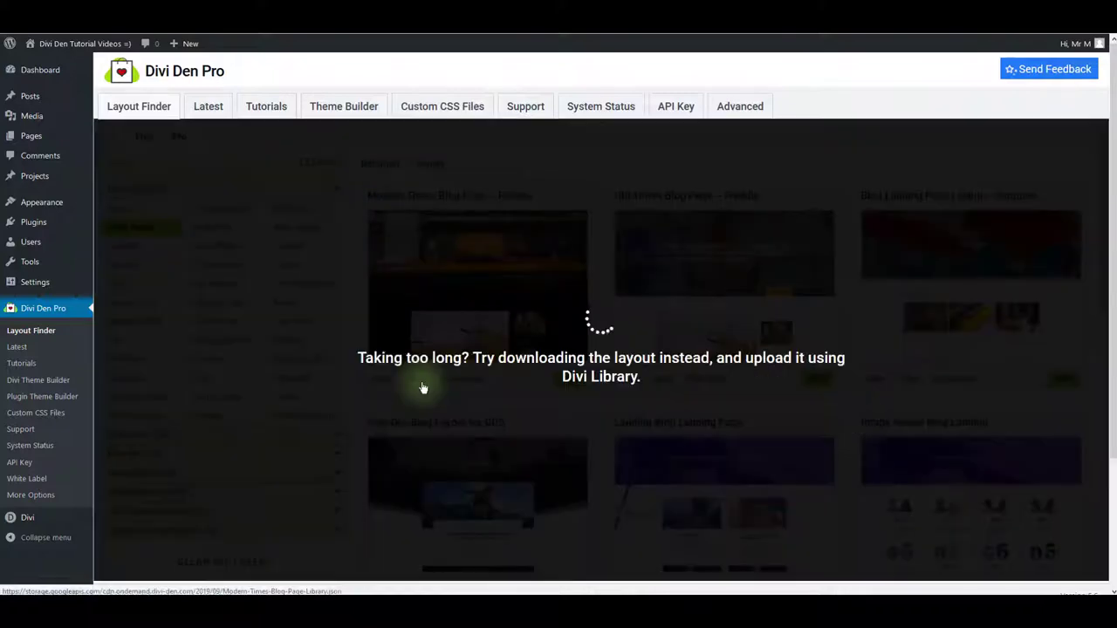
pyautogui.click(1092, 138)
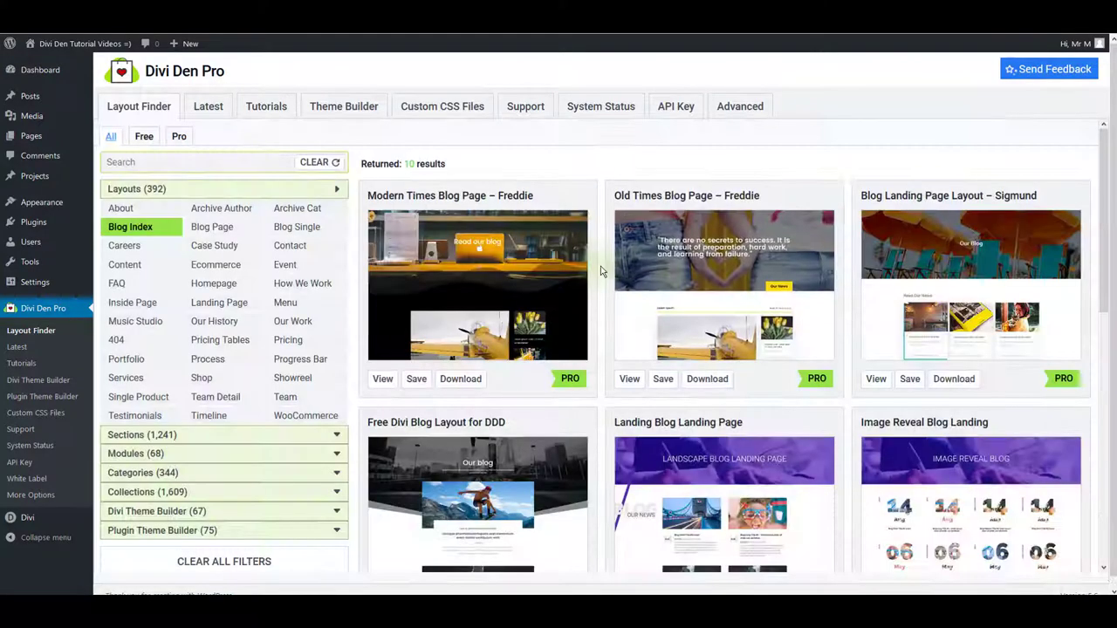
# Step: Start a new page titled 'Blog'
pyautogui.moveTo(66, 135)
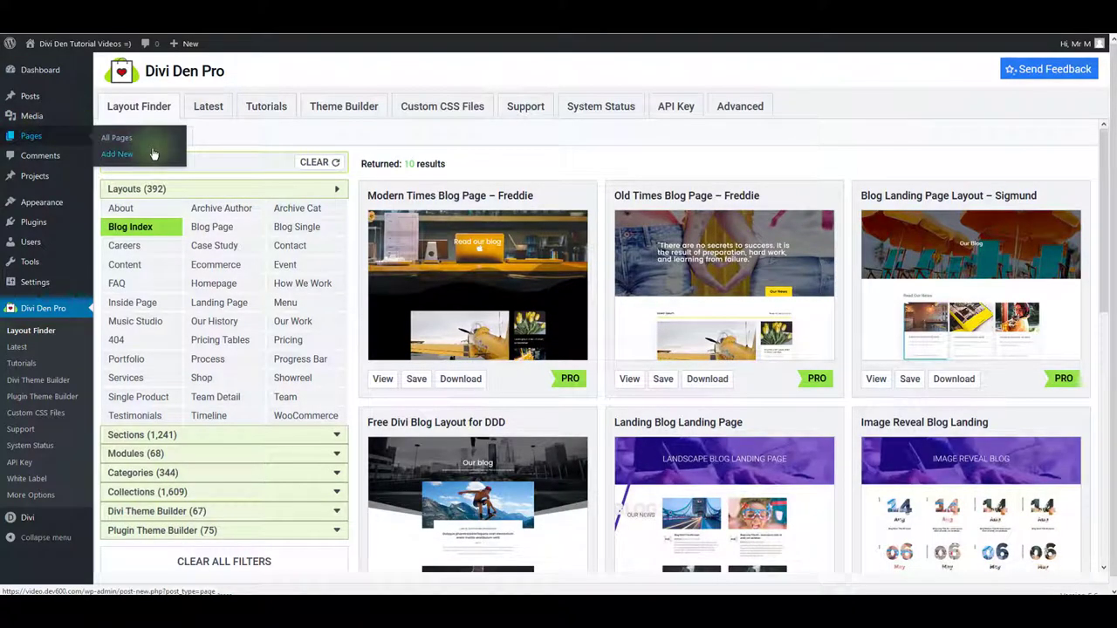
pyautogui.click(118, 154)
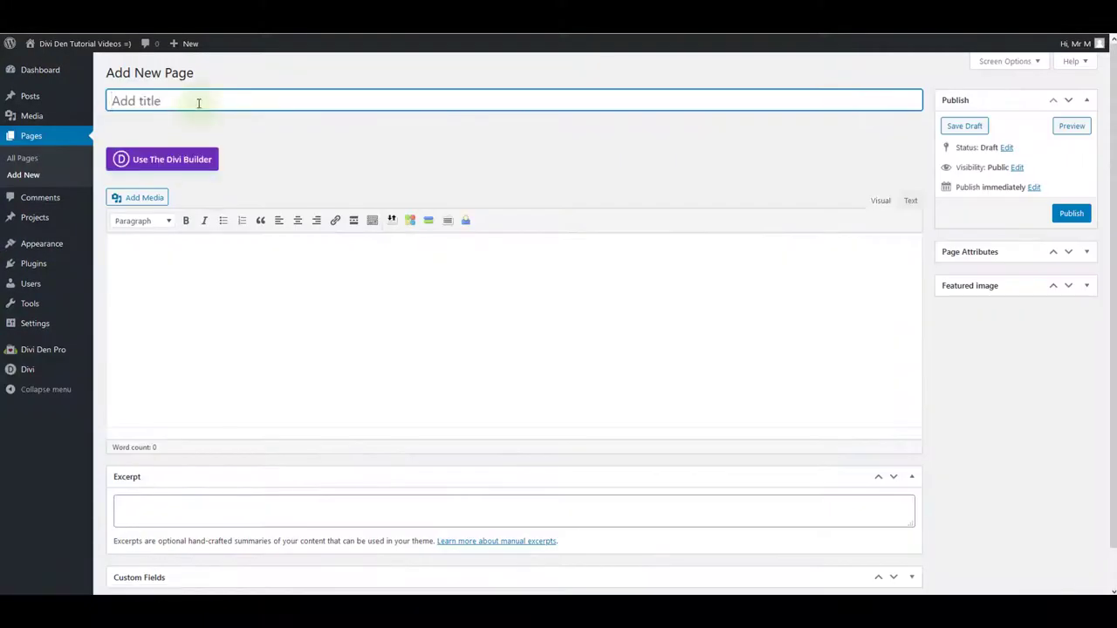
pyautogui.write('Blo')
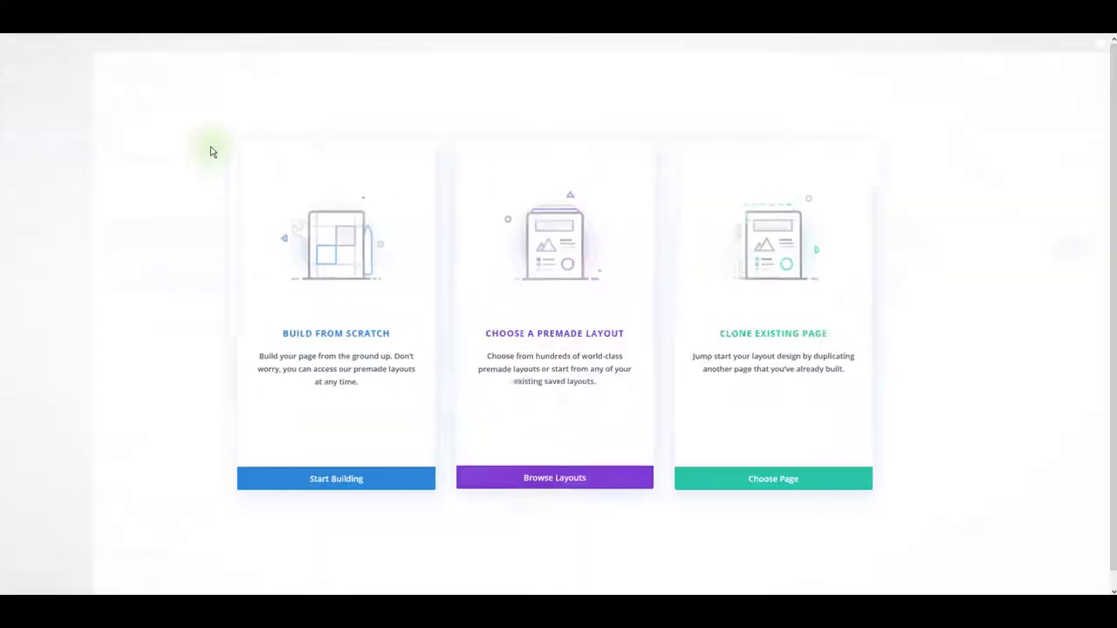
# Step: Load the saved Modern Times Blog Page layout from Your Saved Layouts into the page
pyautogui.click(560, 340)
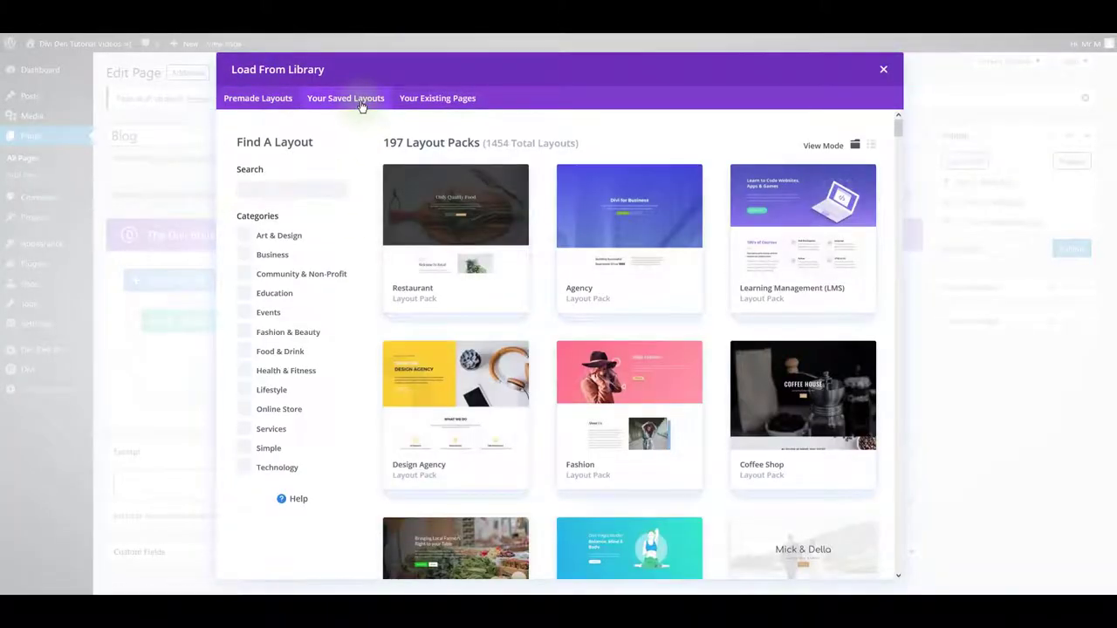
pyautogui.click(361, 101)
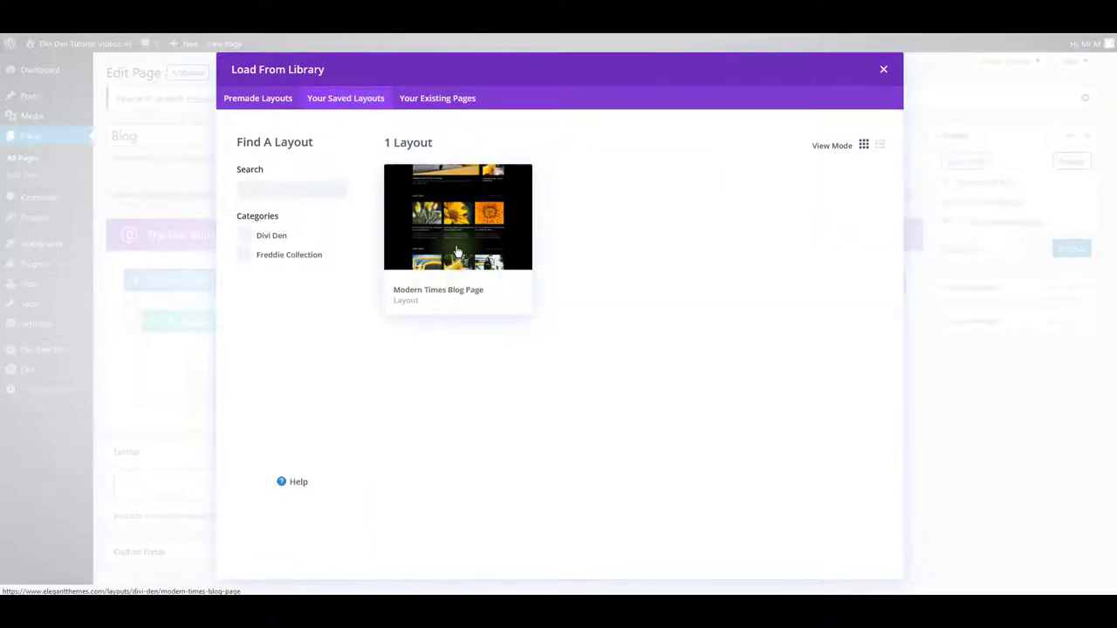
pyautogui.click(455, 252)
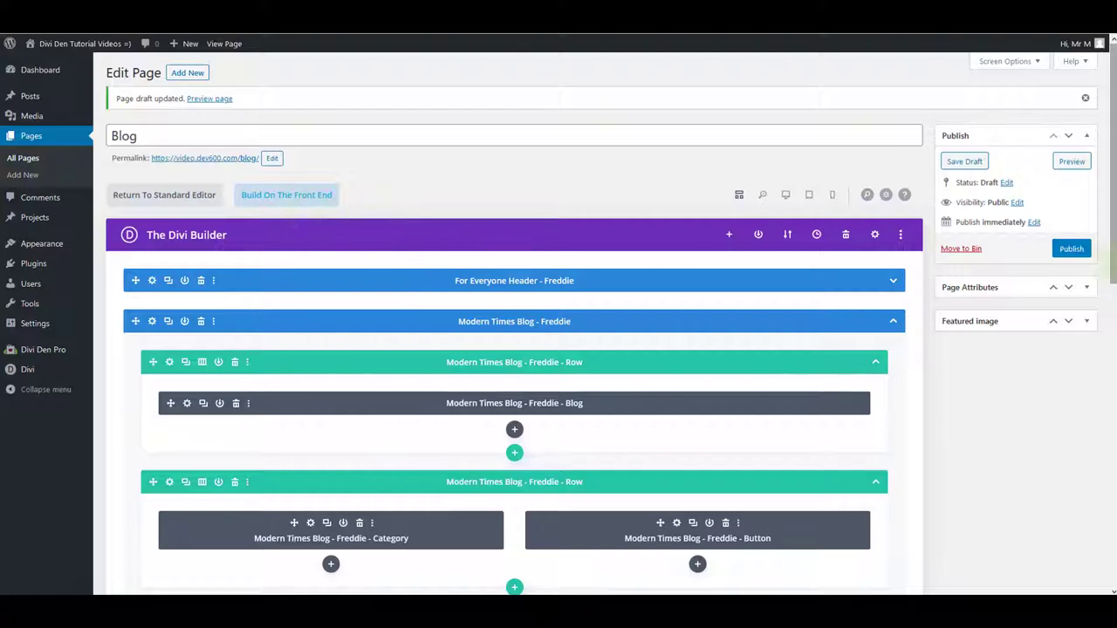
# Step: Publish the Blog page and open its permalink in a new tab
pyautogui.click(1070, 250)
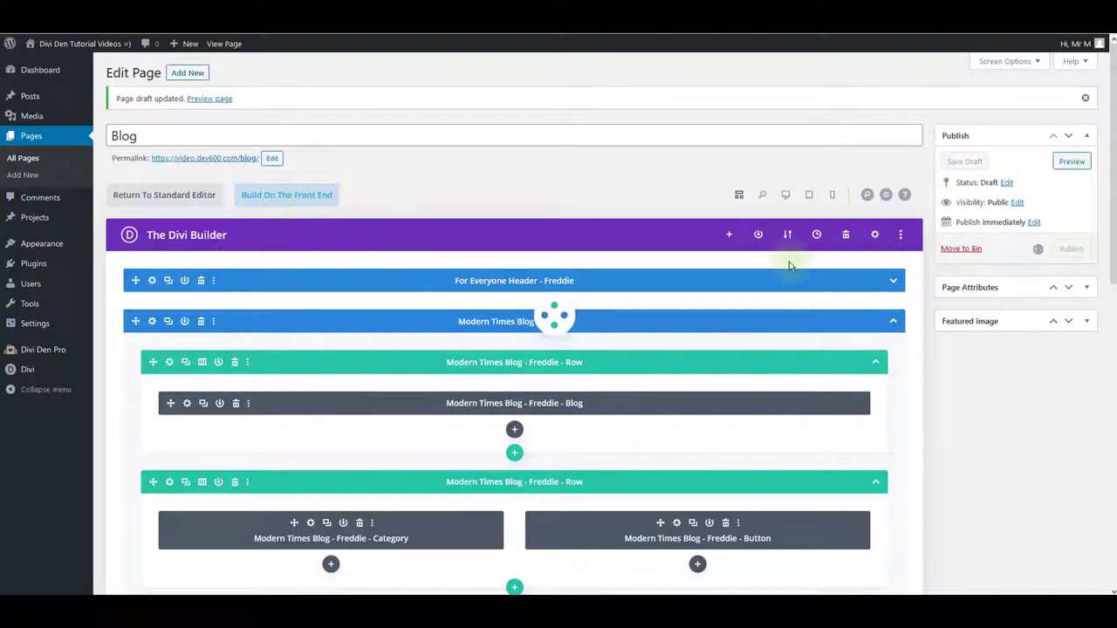
pyautogui.rightClick(236, 164)
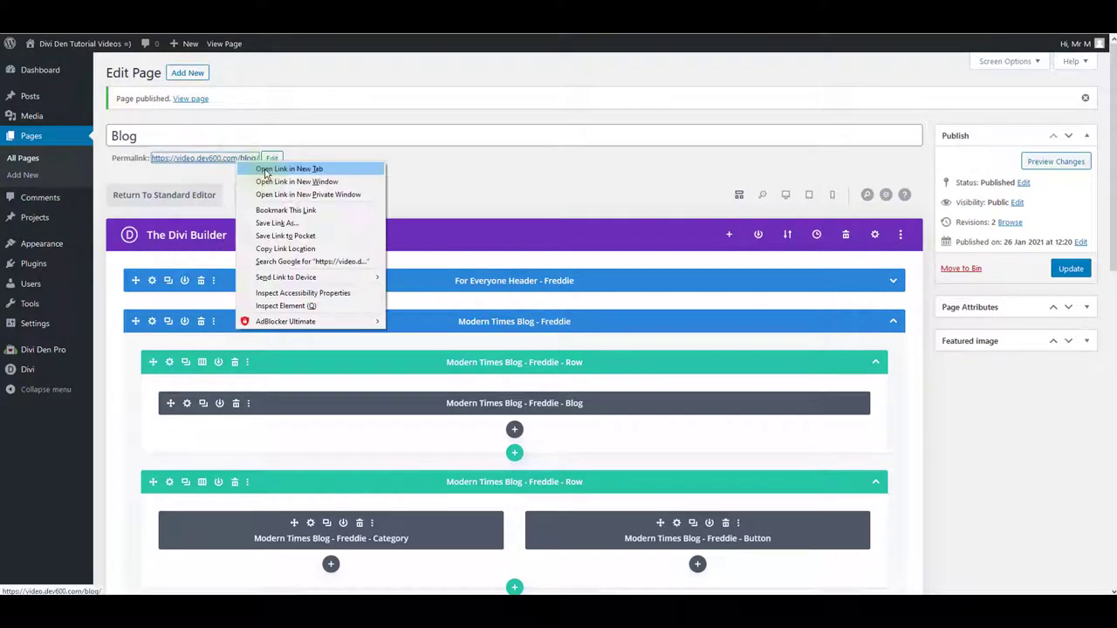
pyautogui.click(376, 182)
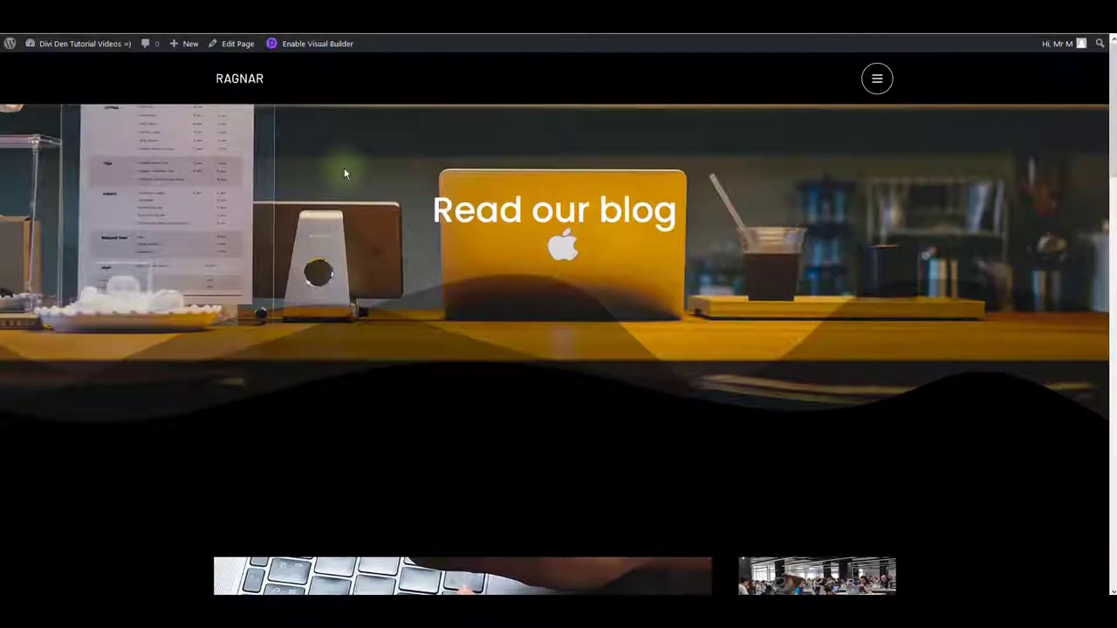
# Step: Scroll the live Blog page down to the No Results Found heading and select it
pyautogui.scroll(-6, 436, 234)
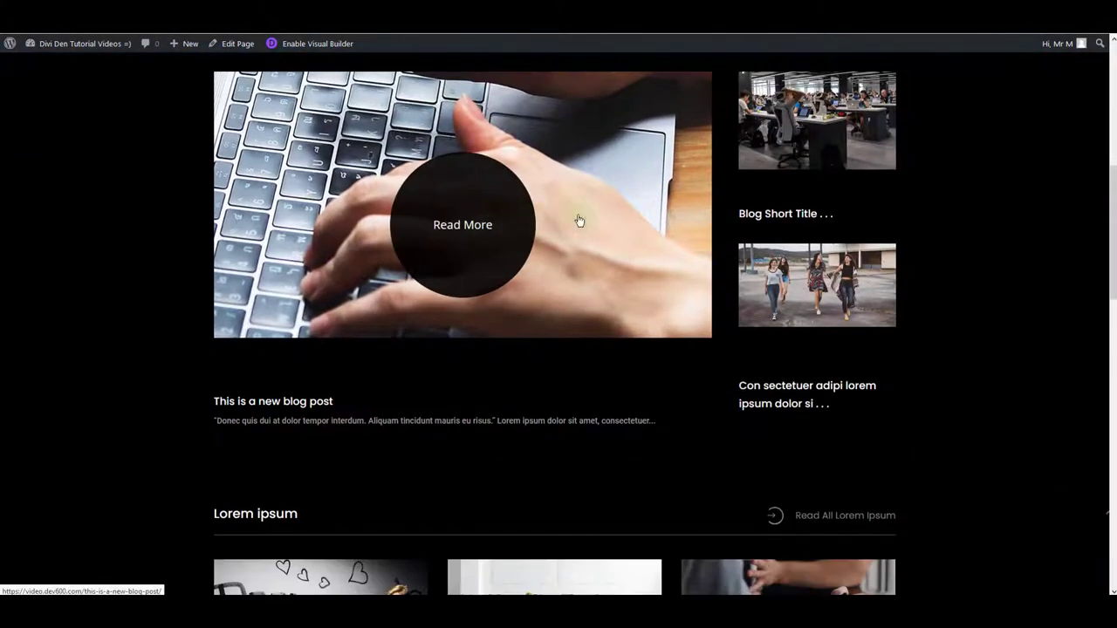
pyautogui.scroll(-1, 809, 212)
pyautogui.scroll(7, 776, 204)
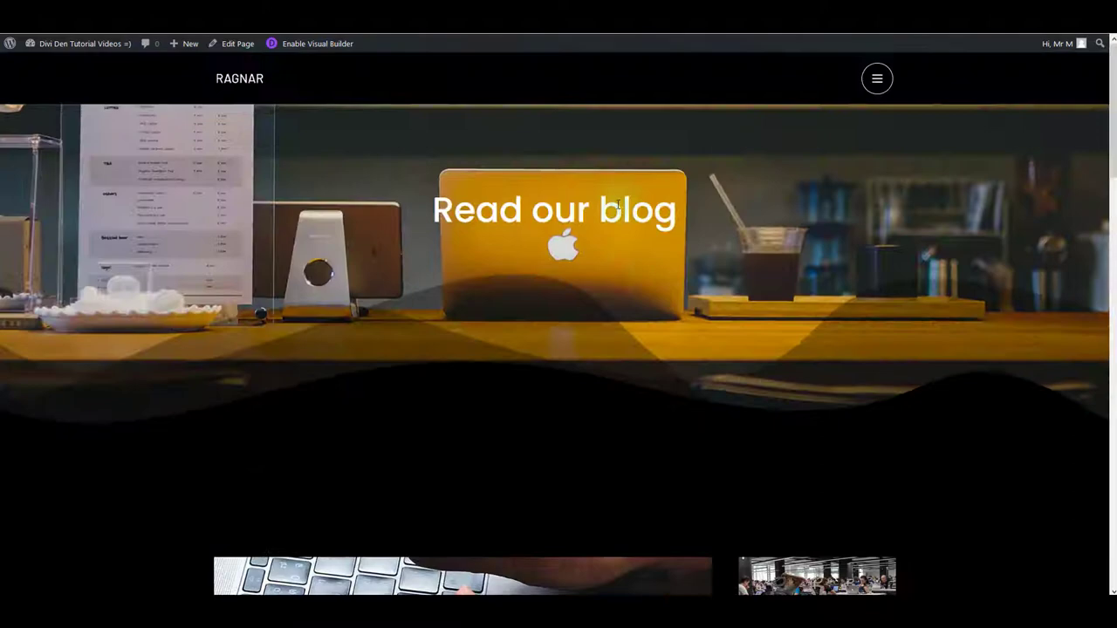
pyautogui.scroll(-5, 619, 213)
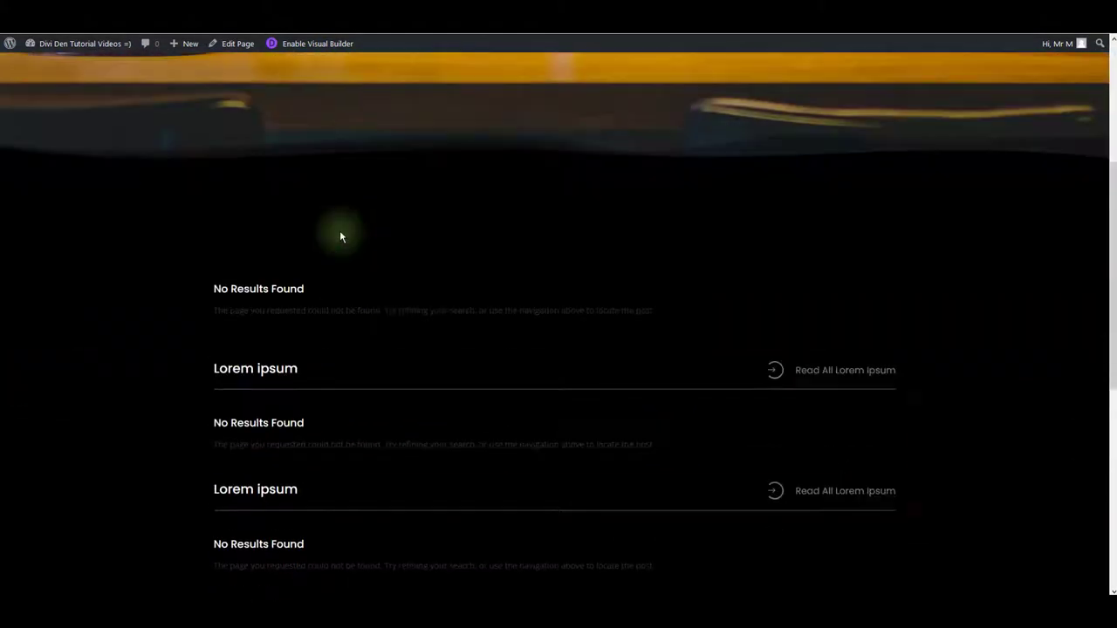
pyautogui.scroll(-1, 340, 233)
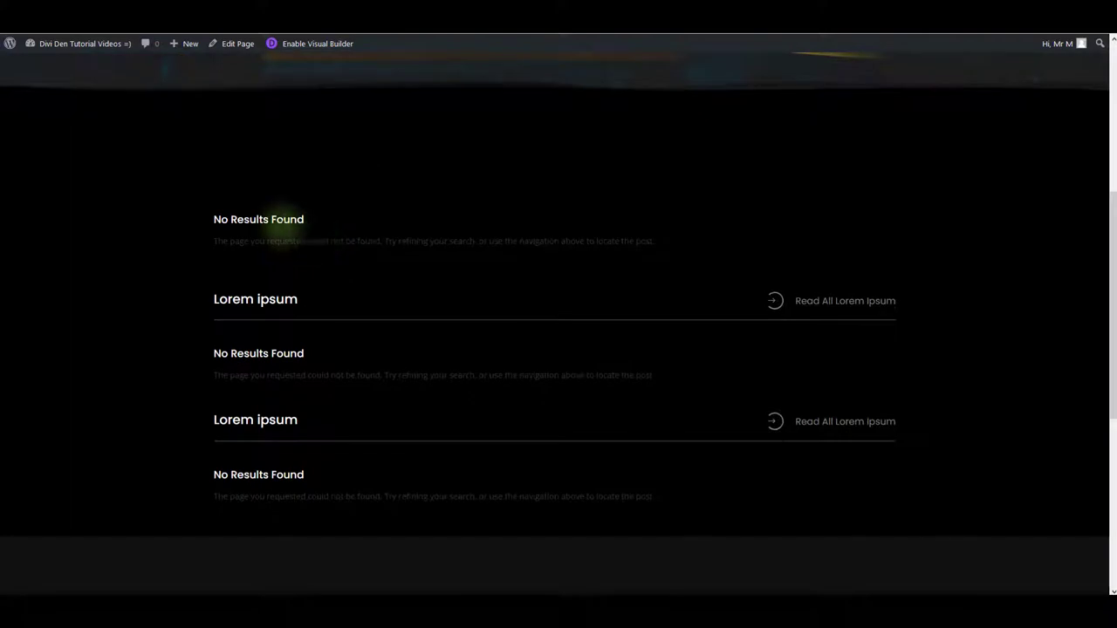
pyautogui.tripleClick(282, 220)
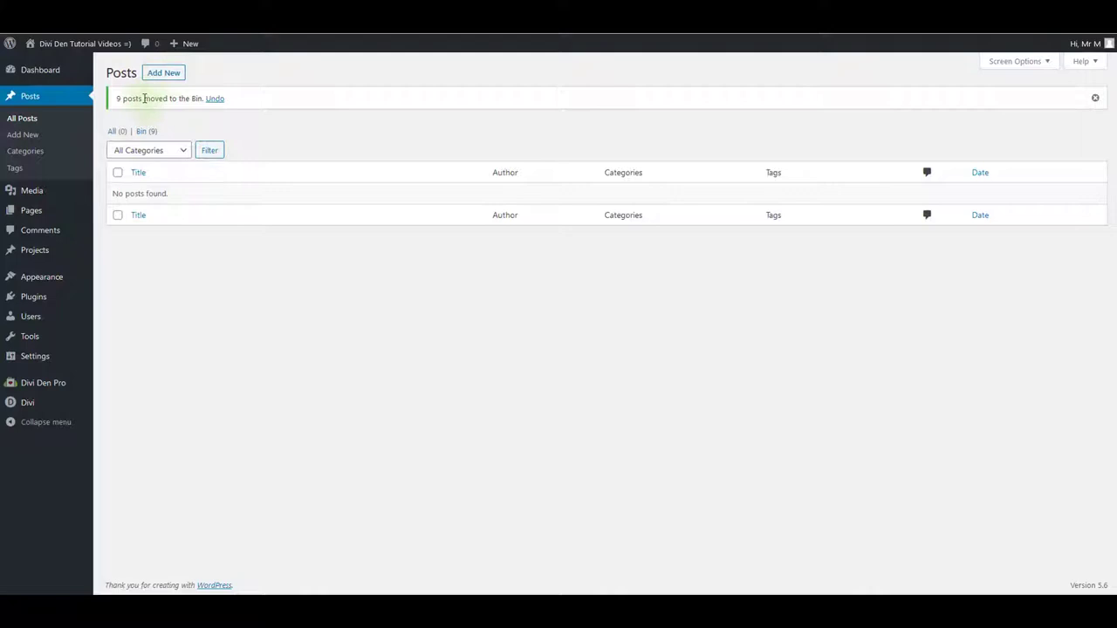
# Step: Undo moving the 9 posts to the Bin, then reload the live Blog page
pyautogui.tripleClick(153, 101)
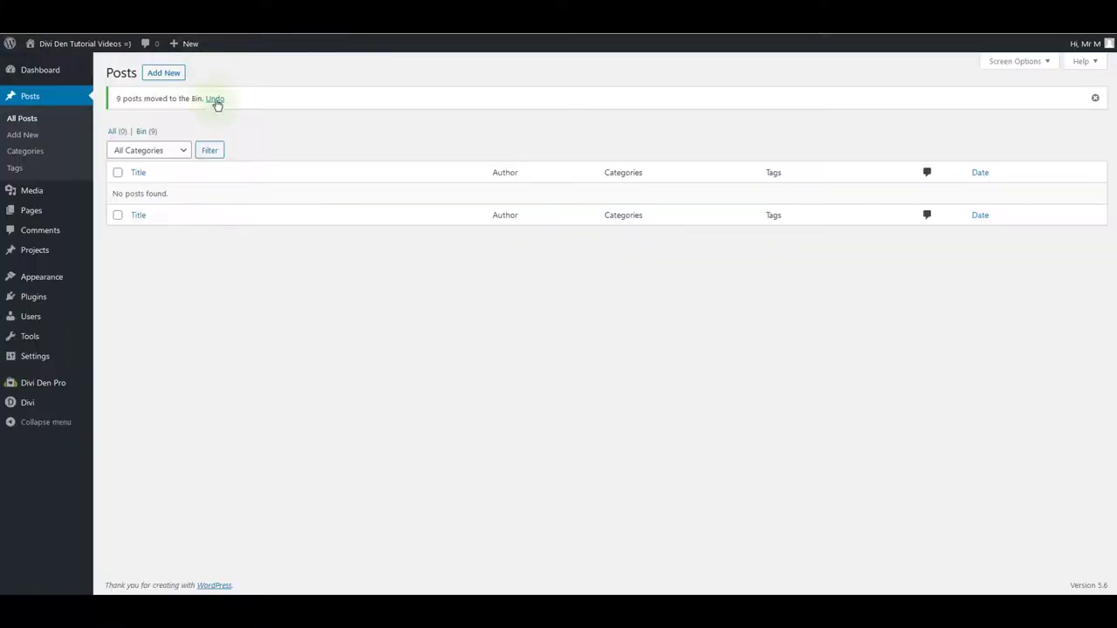
pyautogui.click(216, 100)
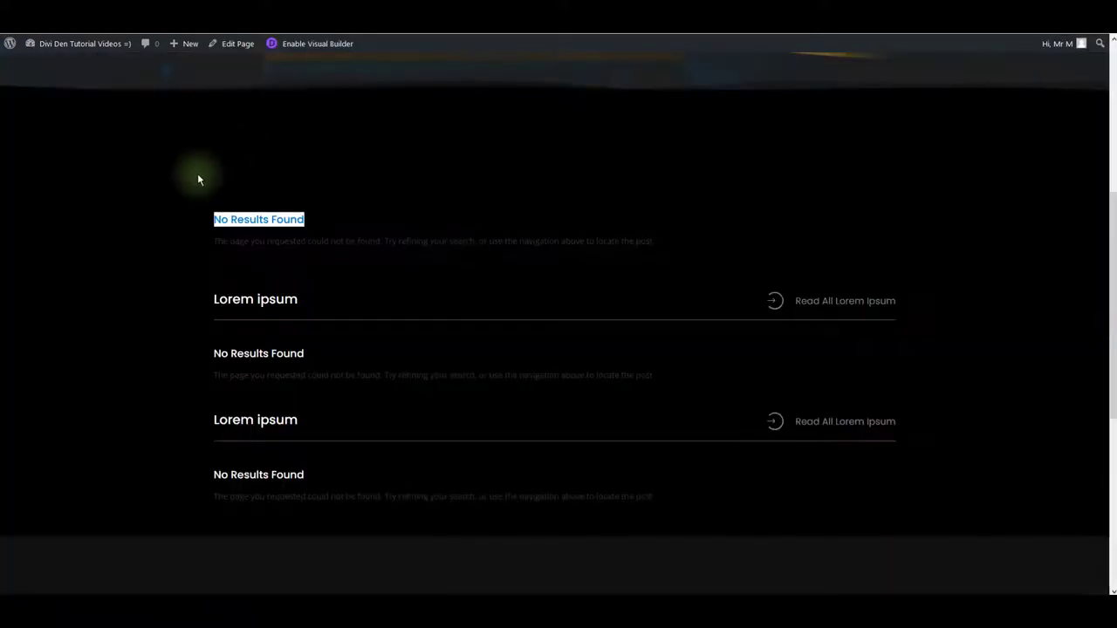
pyautogui.rightClick(200, 175)
pyautogui.click(184, 182)
pyautogui.rightClick(183, 182)
pyautogui.click(258, 188)
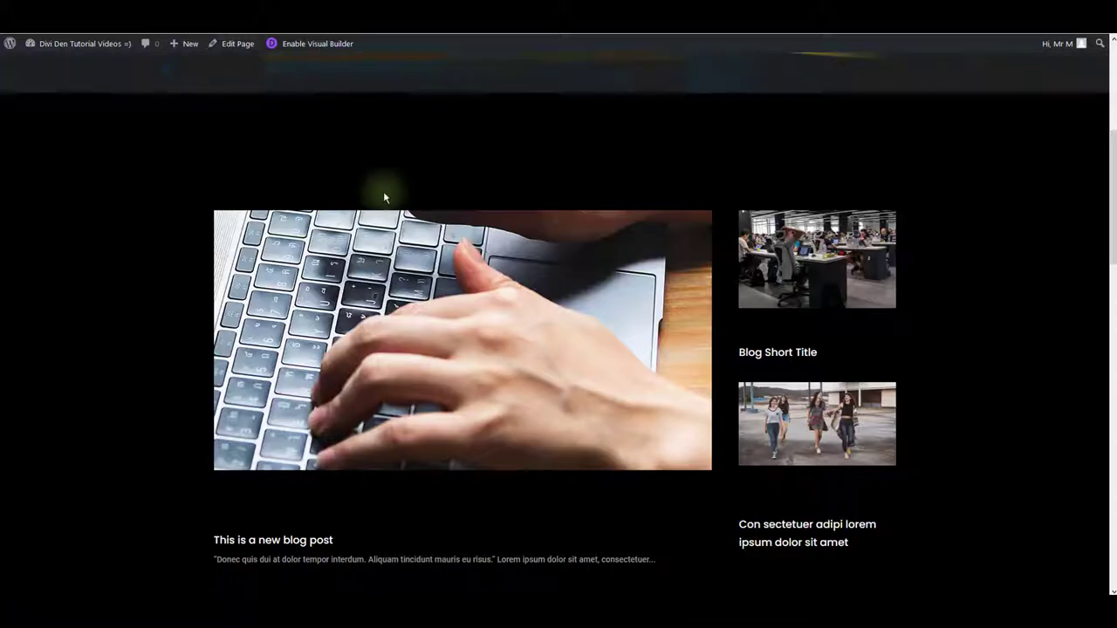
pyautogui.scroll(-3, 802, 238)
pyautogui.scroll(2, 536, 265)
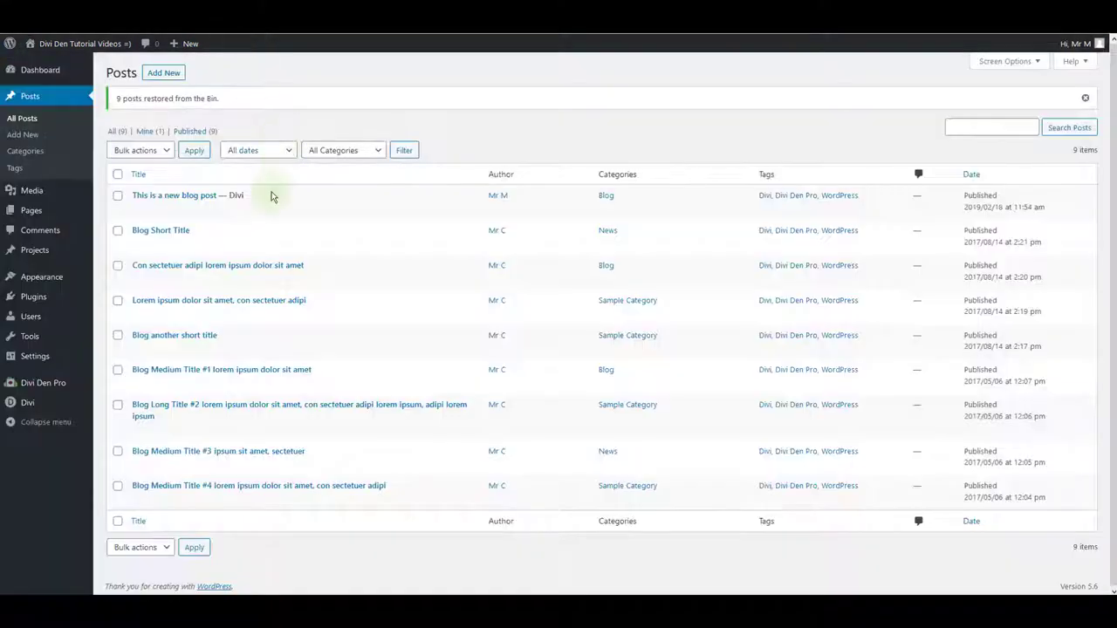
# Step: Open the first blog post in the editor and scroll through it
pyautogui.click(205, 198)
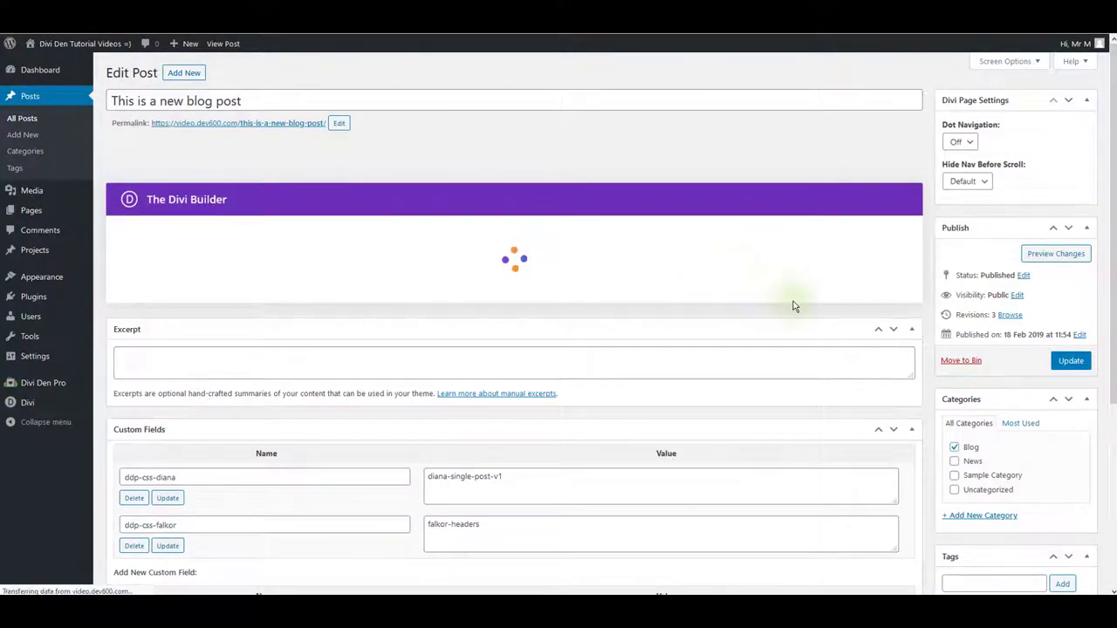
pyautogui.scroll(-3, 903, 349)
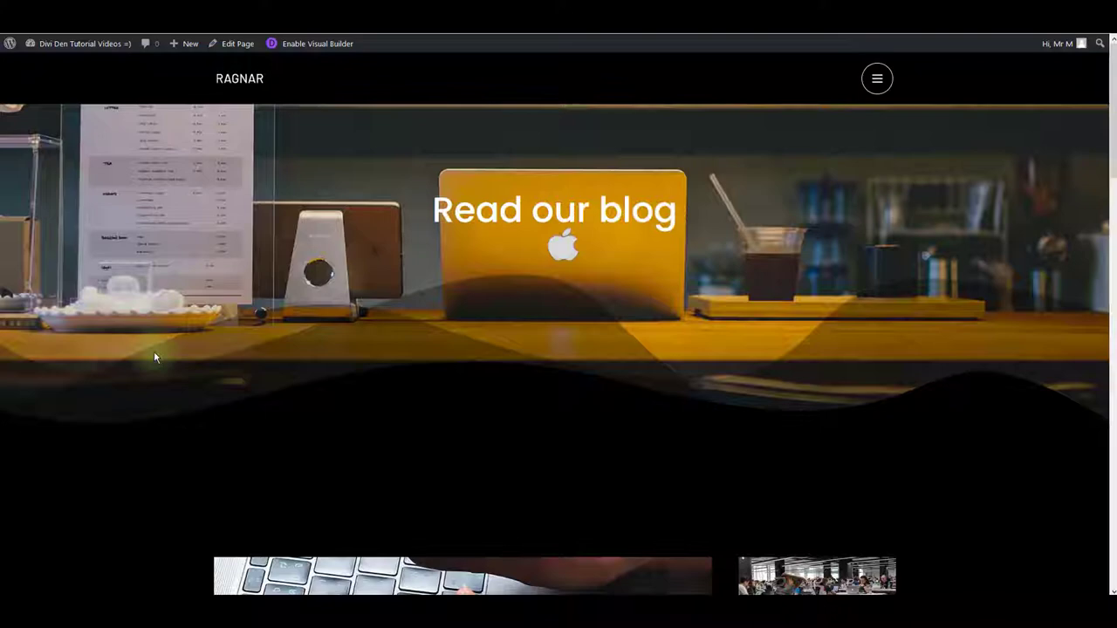
pyautogui.scroll(-4, 153, 357)
pyautogui.moveTo(420, 357)
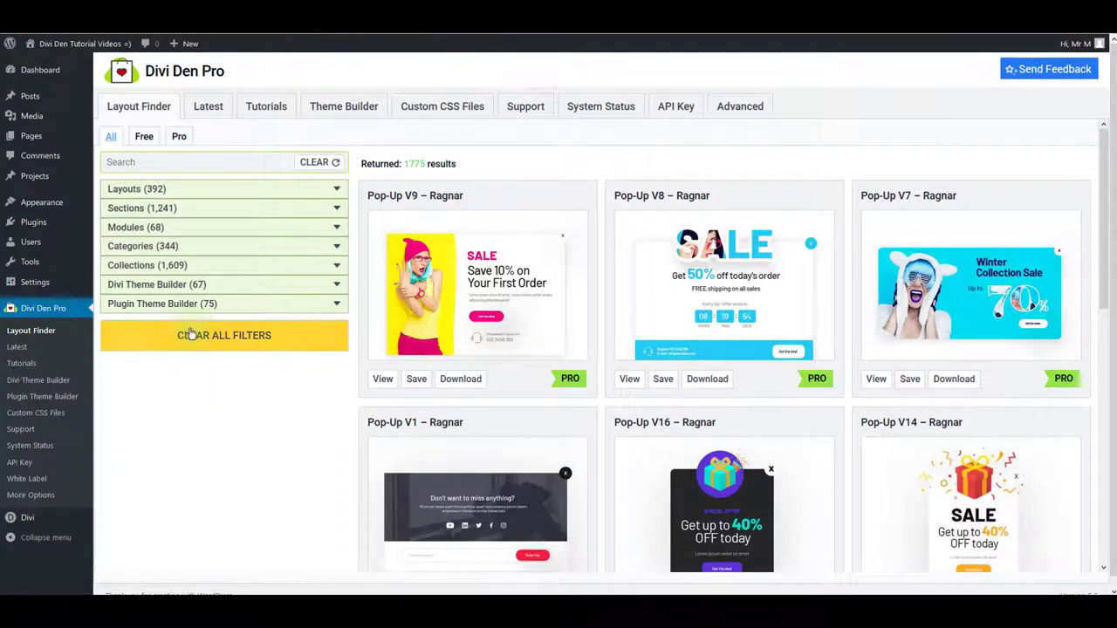
# Step: Filter the Layout Finder to Divi Theme Builder Blog Post templates
pyautogui.click(198, 288)
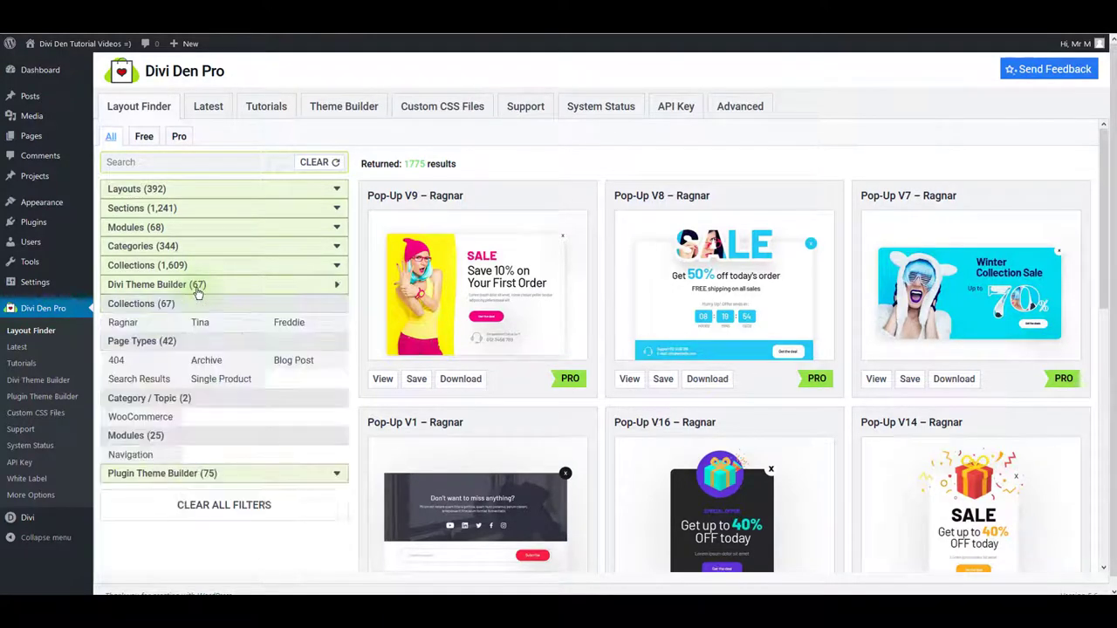
pyautogui.click(289, 363)
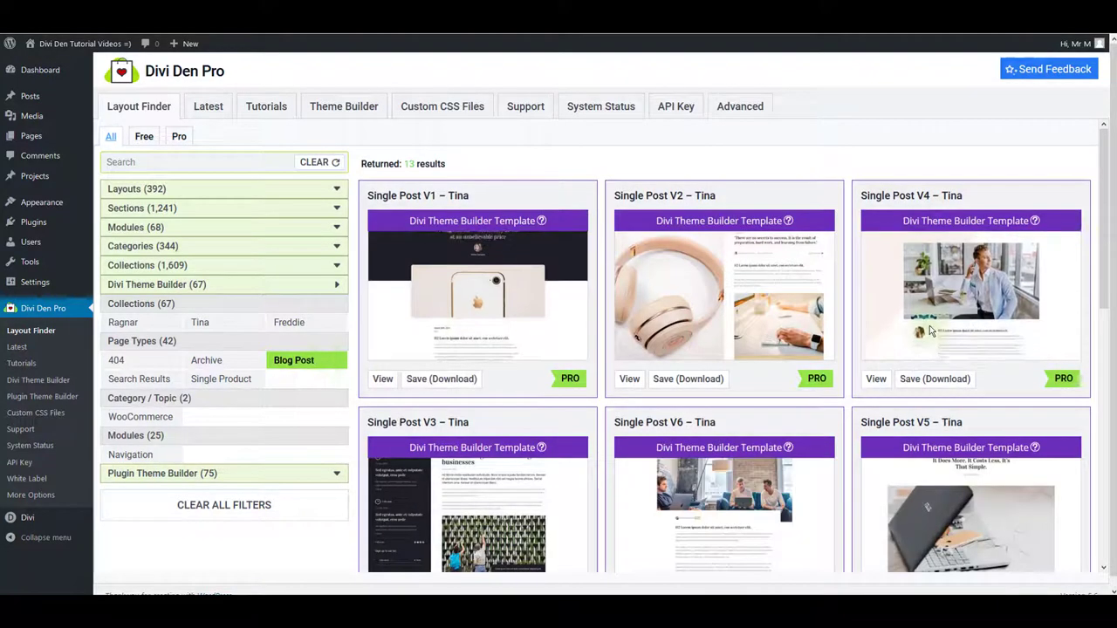
pyautogui.scroll(-3, 785, 341)
pyautogui.scroll(2, 738, 344)
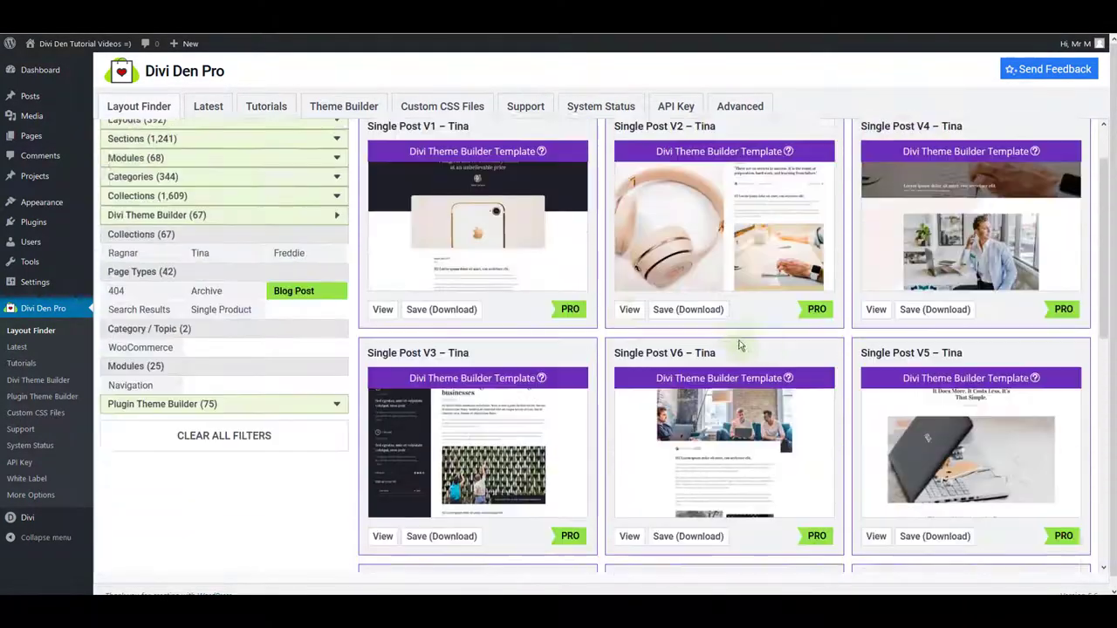
pyautogui.scroll(1, 738, 344)
# Step: Download the Single Post V1 – Tina template as a file
pyautogui.moveTo(454, 389)
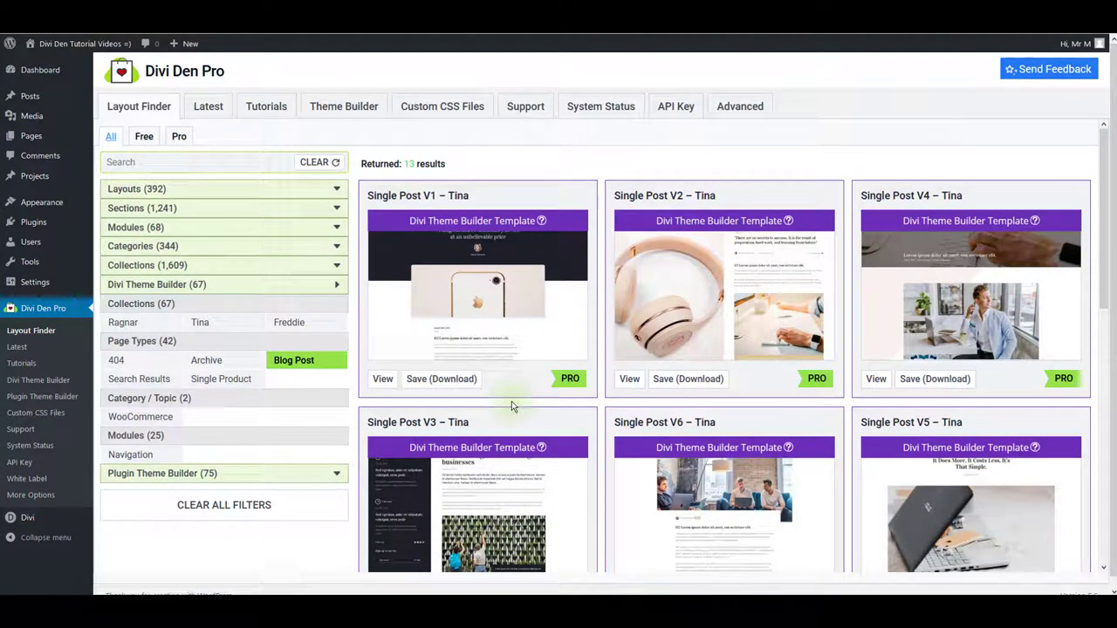
pyautogui.click(441, 378)
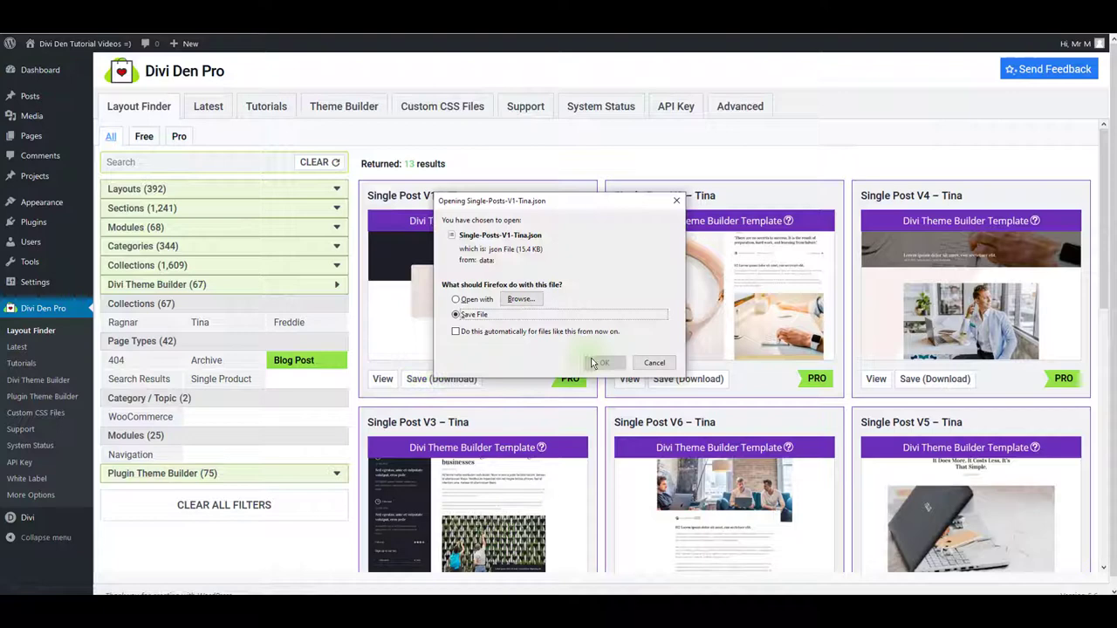
pyautogui.click(600, 362)
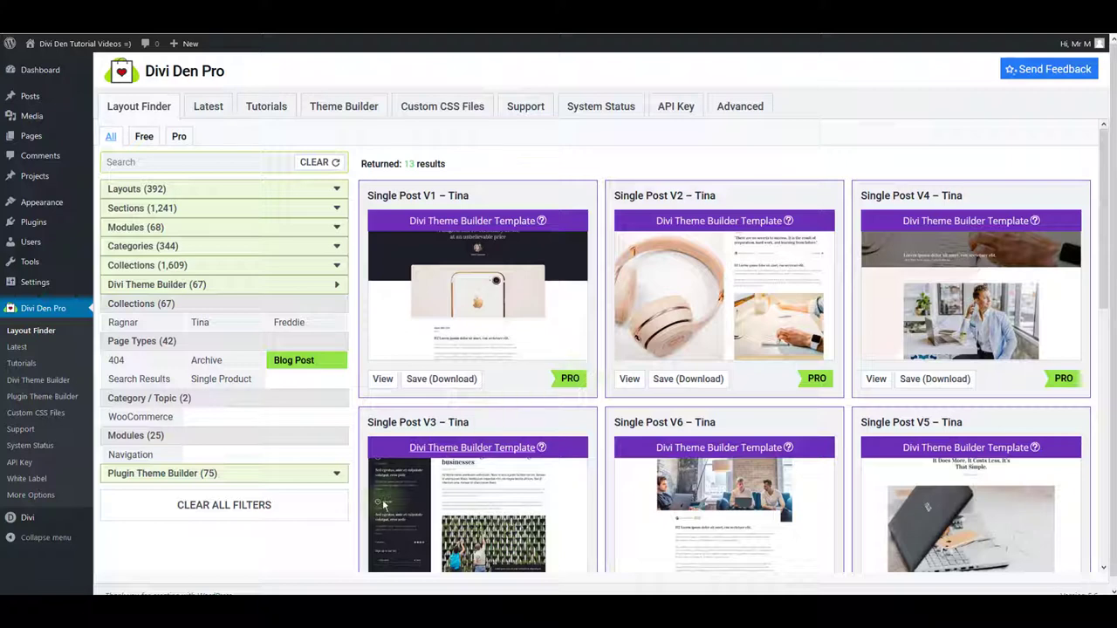
# Step: Import Single-Posts-V1-Tina.json into the Theme Builder through Portability
pyautogui.moveTo(43, 519)
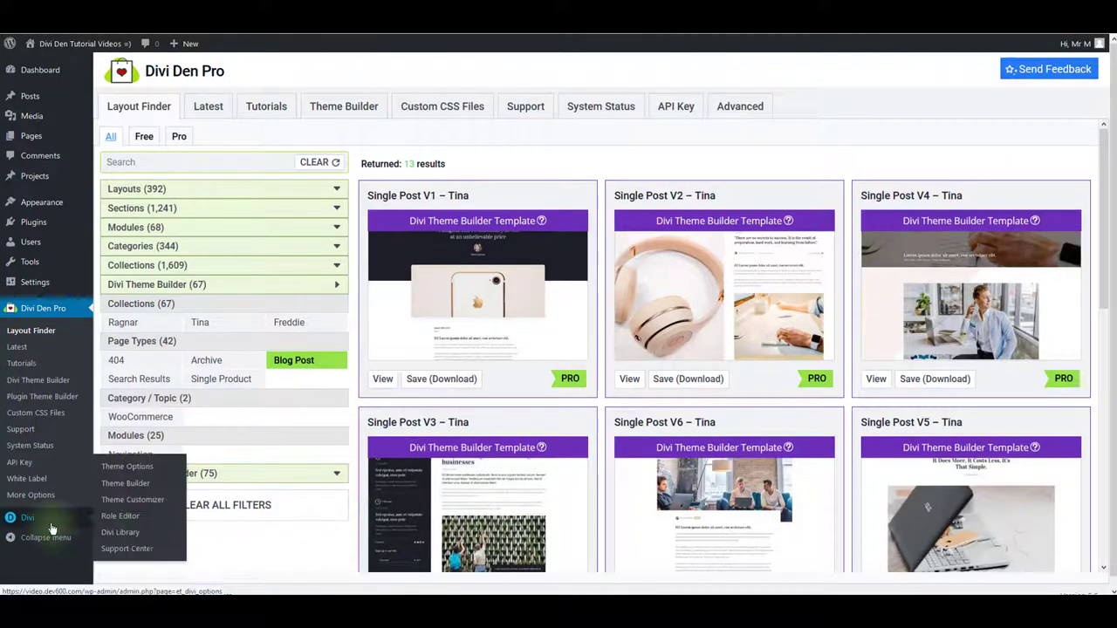
pyautogui.click(125, 484)
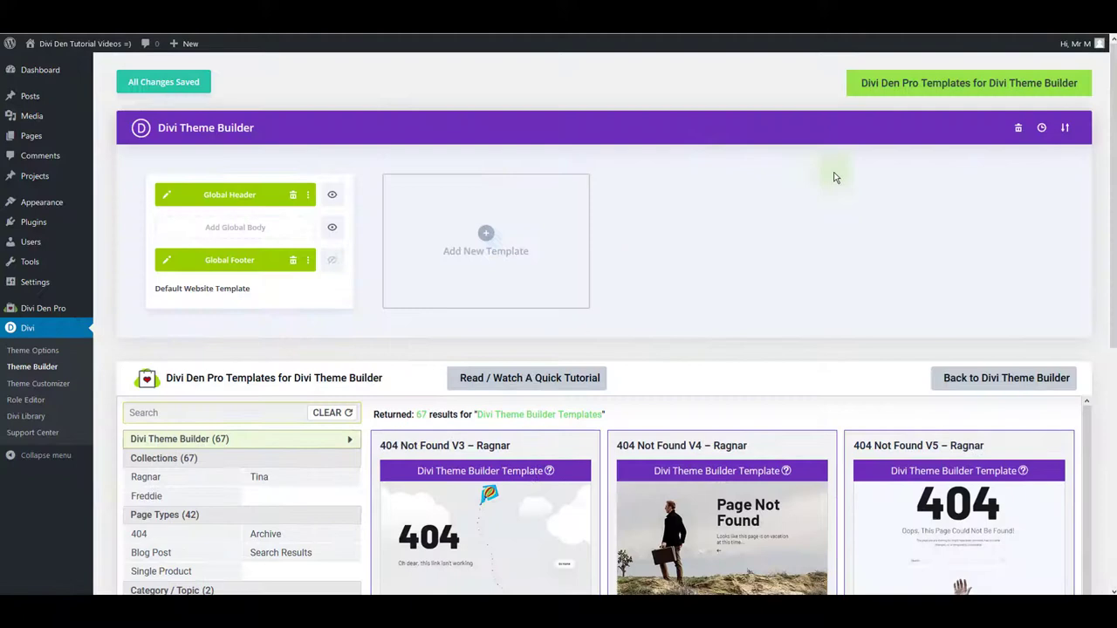
pyautogui.click(1066, 129)
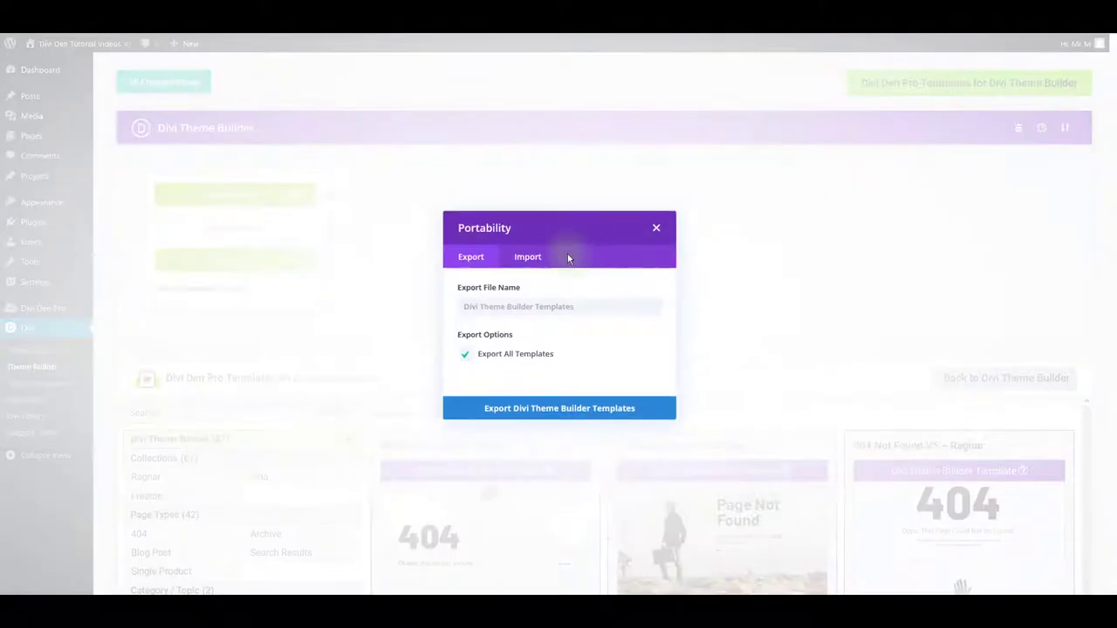
pyautogui.click(528, 245)
pyautogui.click(583, 292)
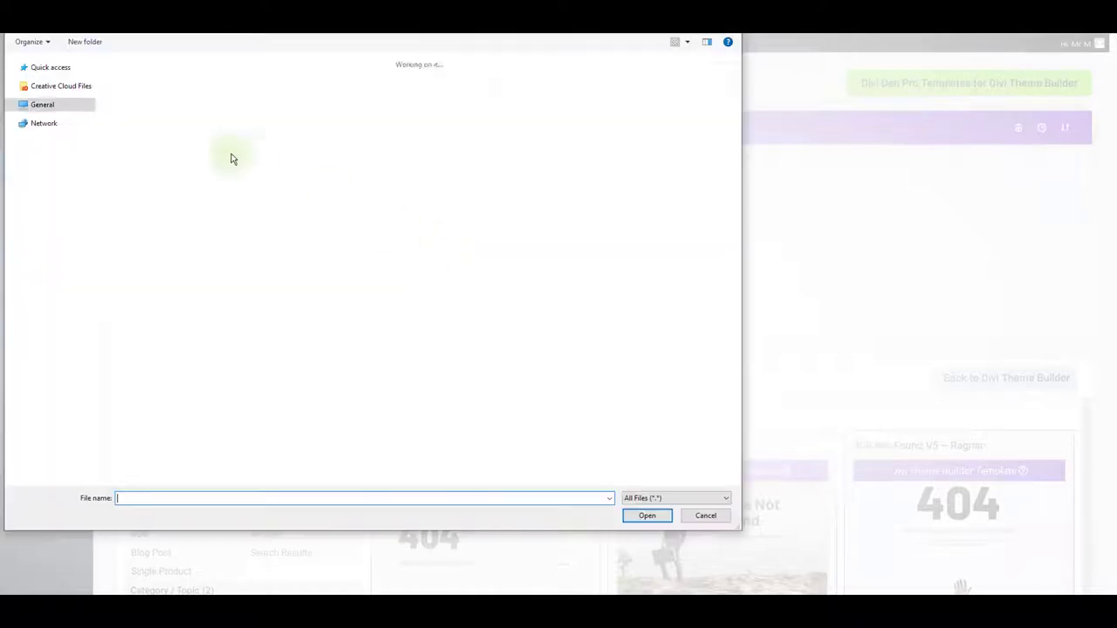
pyautogui.doubleClick(160, 77)
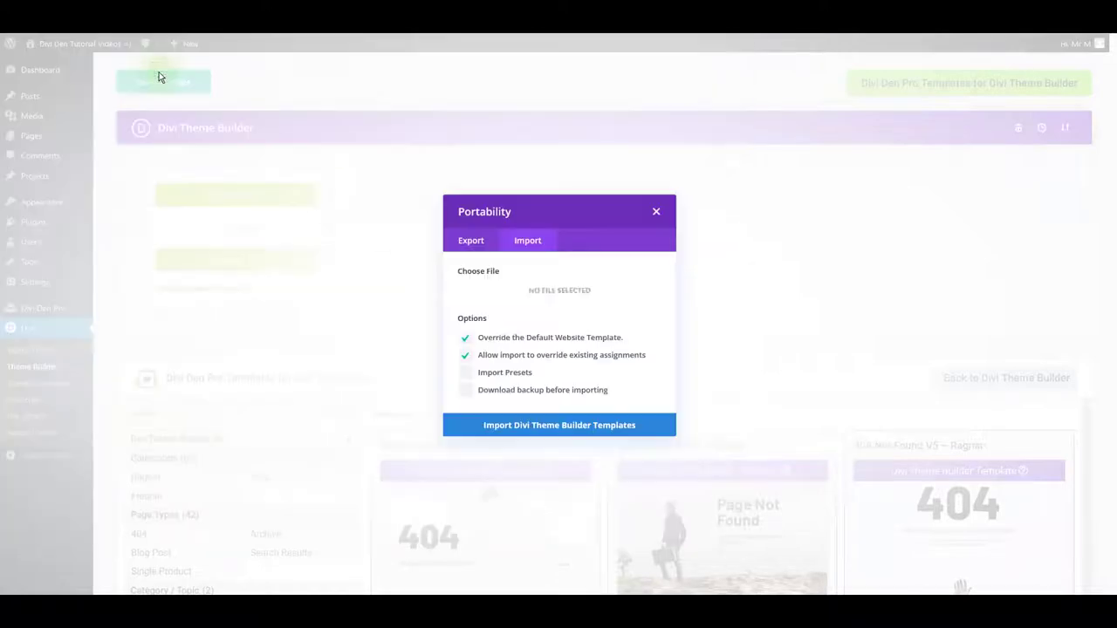
pyautogui.click(572, 425)
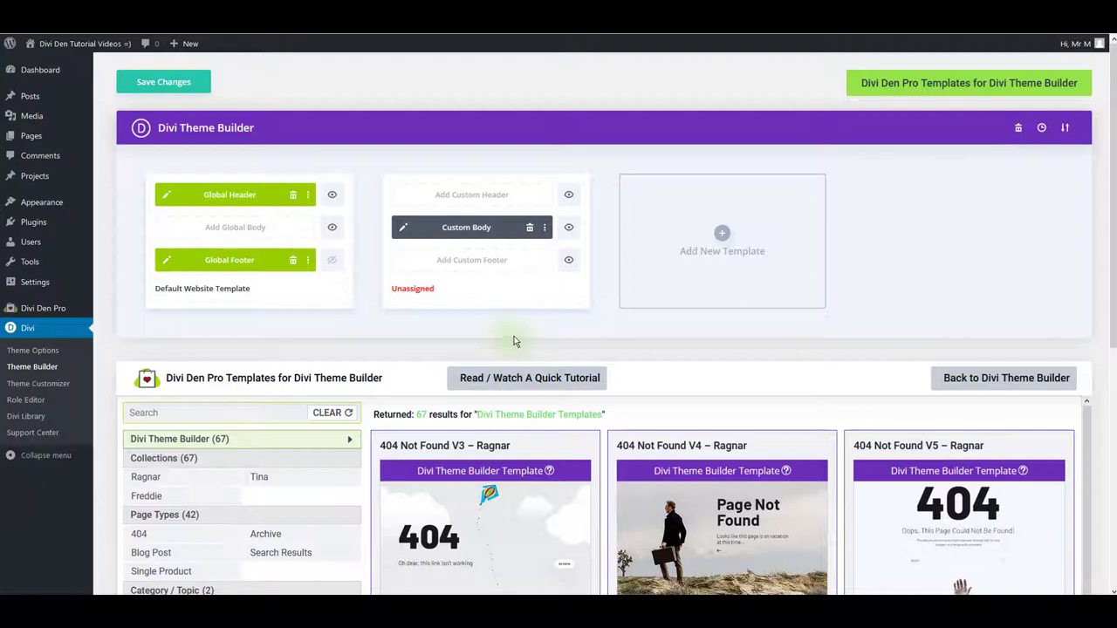
# Step: Assign the imported Custom Body template to All Posts and save the Theme Builder changes
pyautogui.click(419, 288)
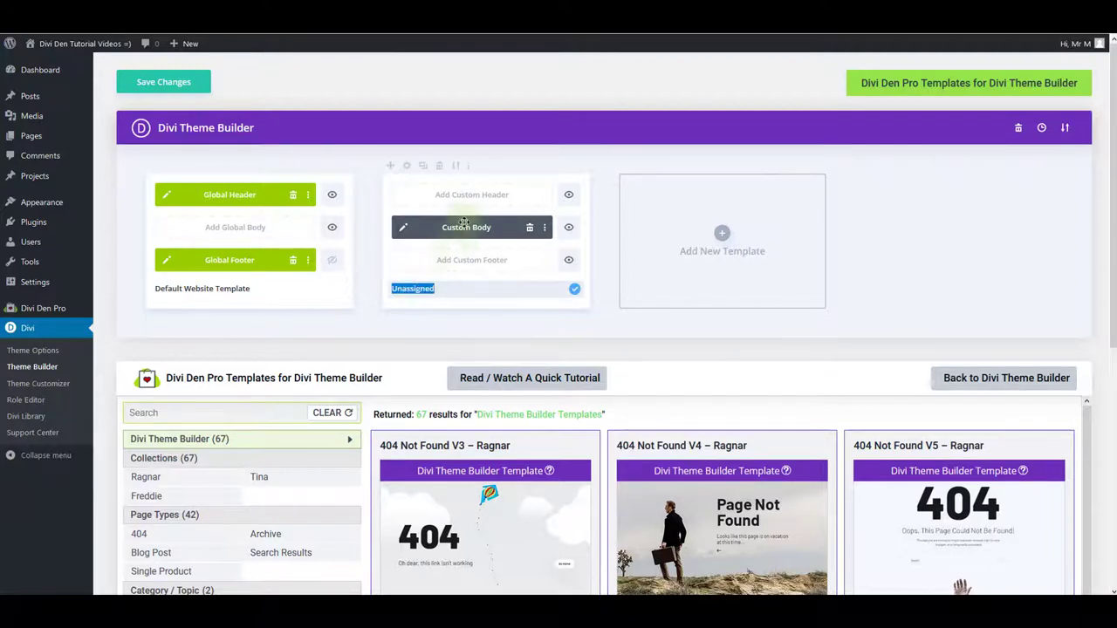
pyautogui.click(468, 167)
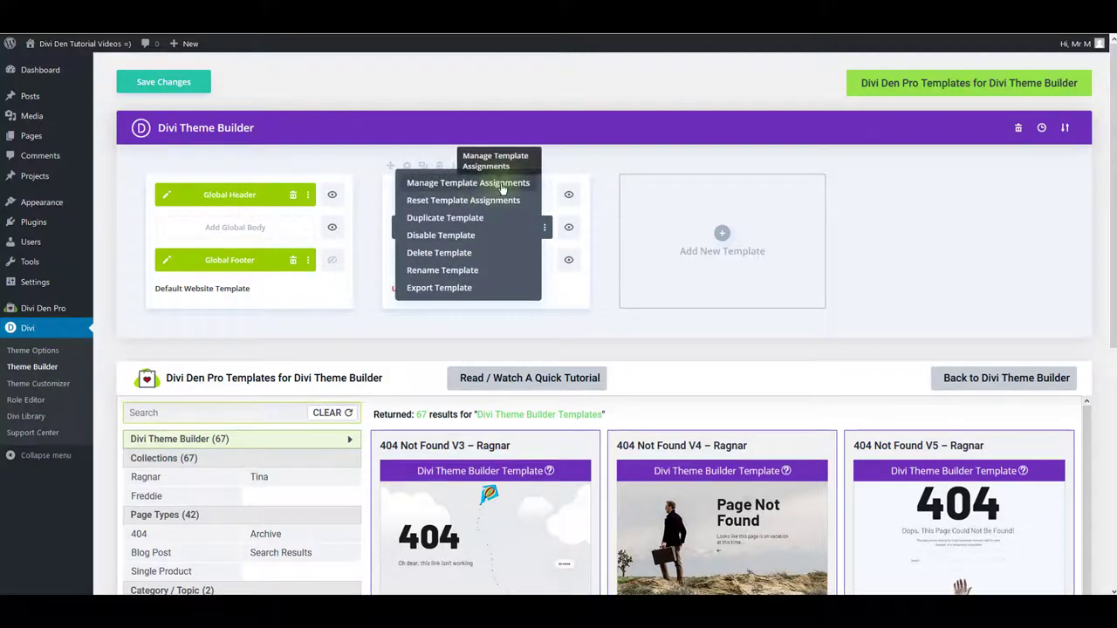
pyautogui.click(503, 185)
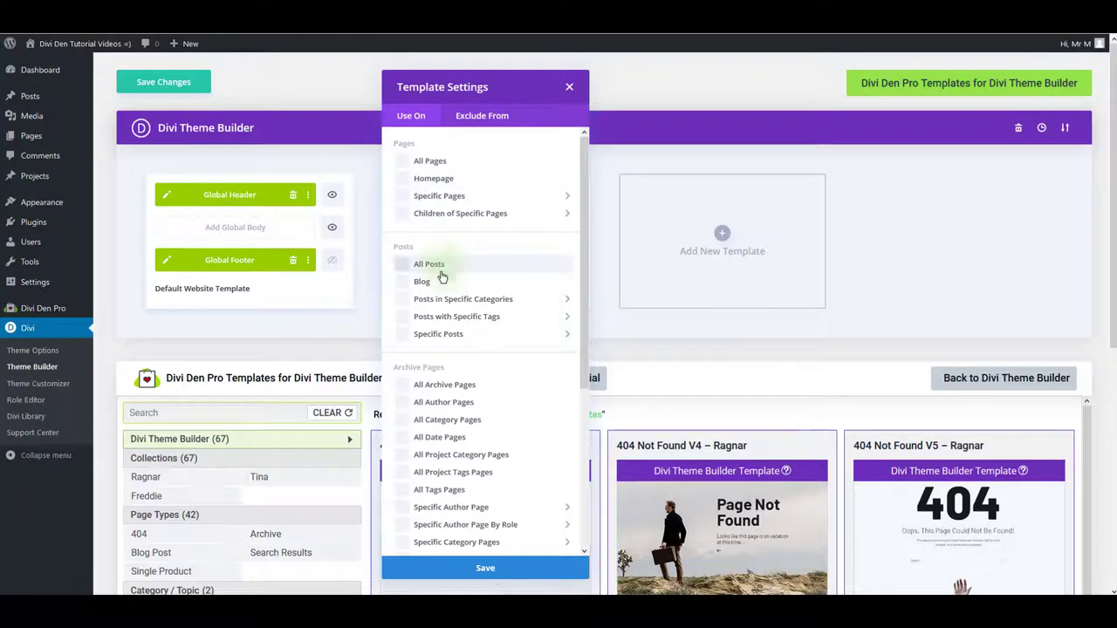
pyautogui.moveTo(439, 339)
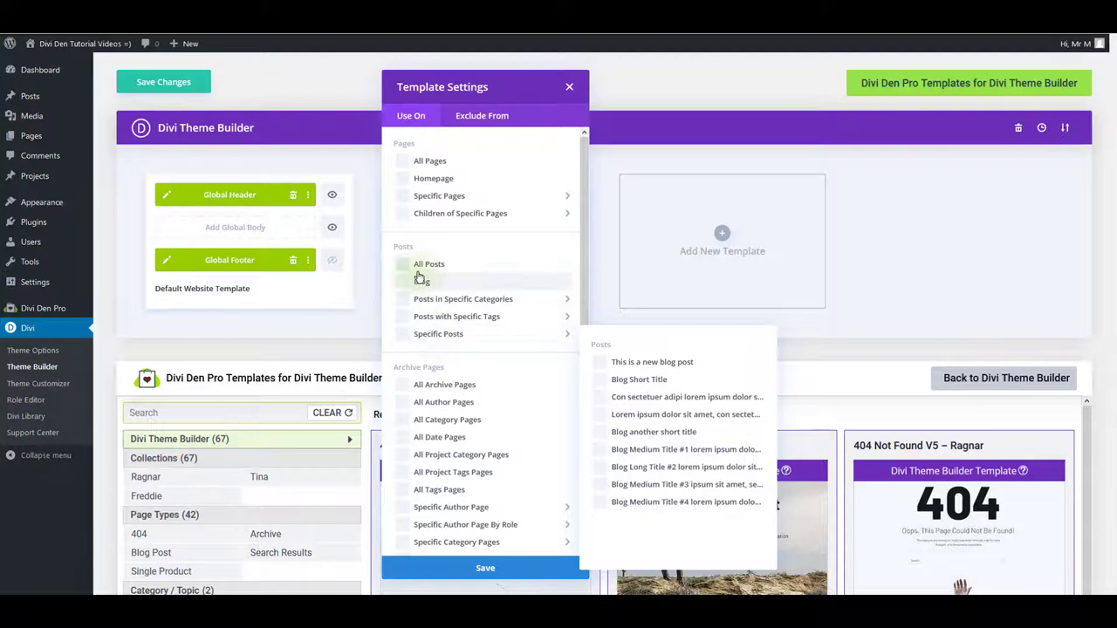
pyautogui.click(485, 569)
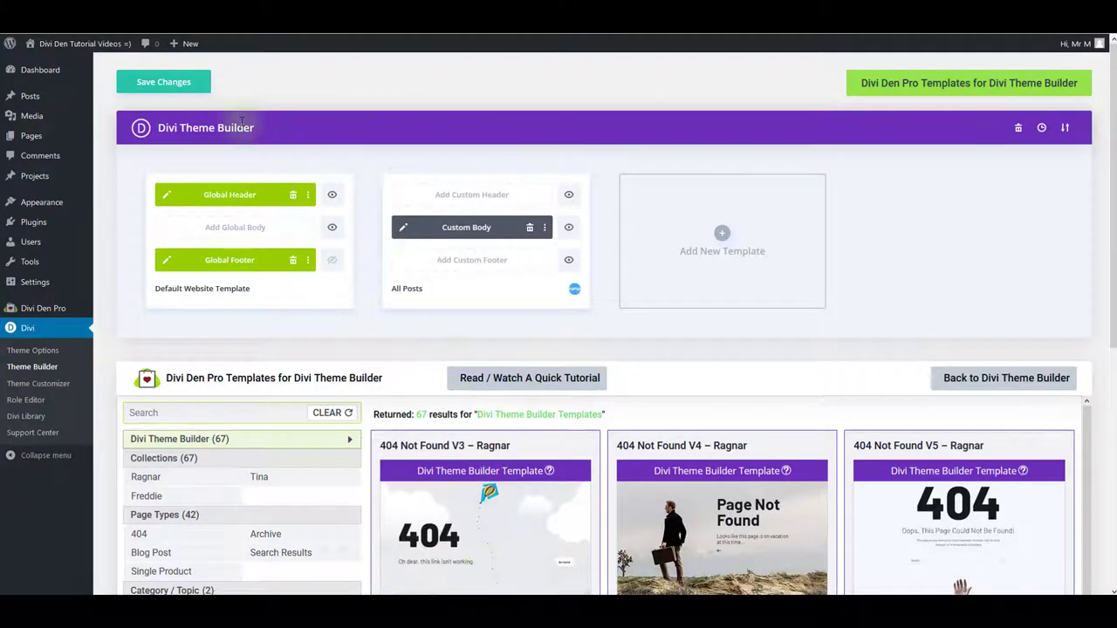
pyautogui.click(180, 91)
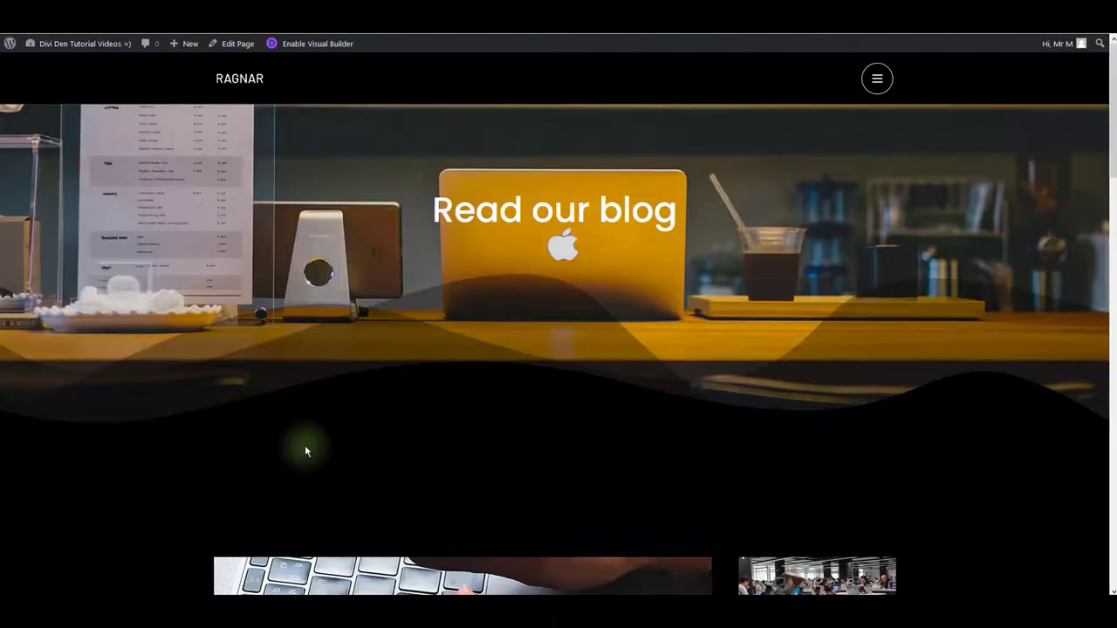
# Step: Open 'This is a new blog post' via Read More and scroll through its new layout
pyautogui.scroll(-4, 305, 447)
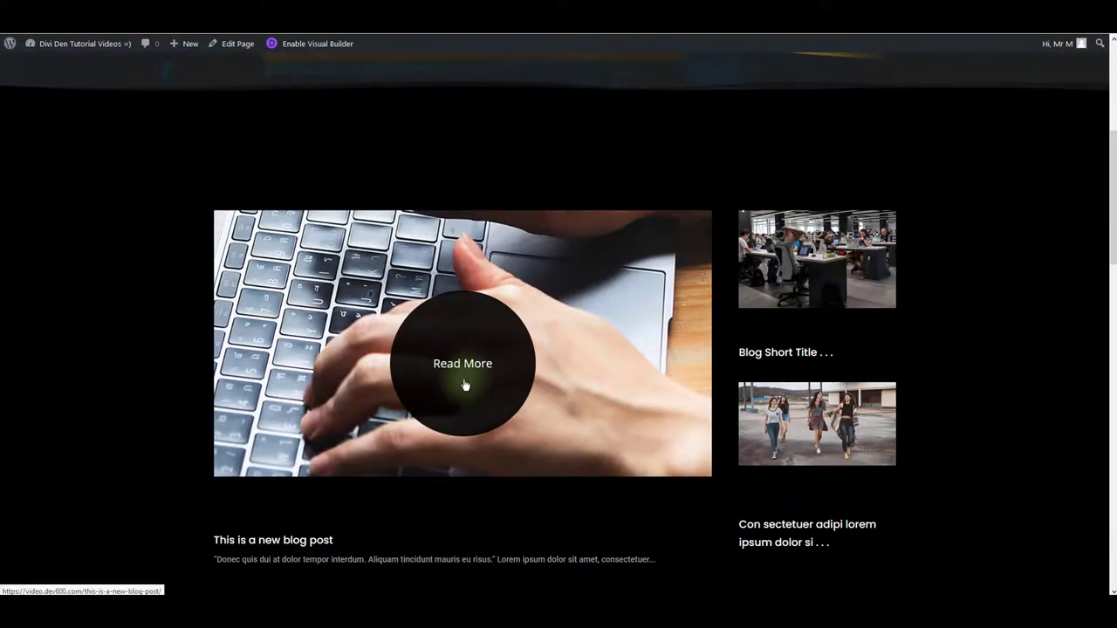
pyautogui.click(465, 385)
pyautogui.scroll(-5, 461, 376)
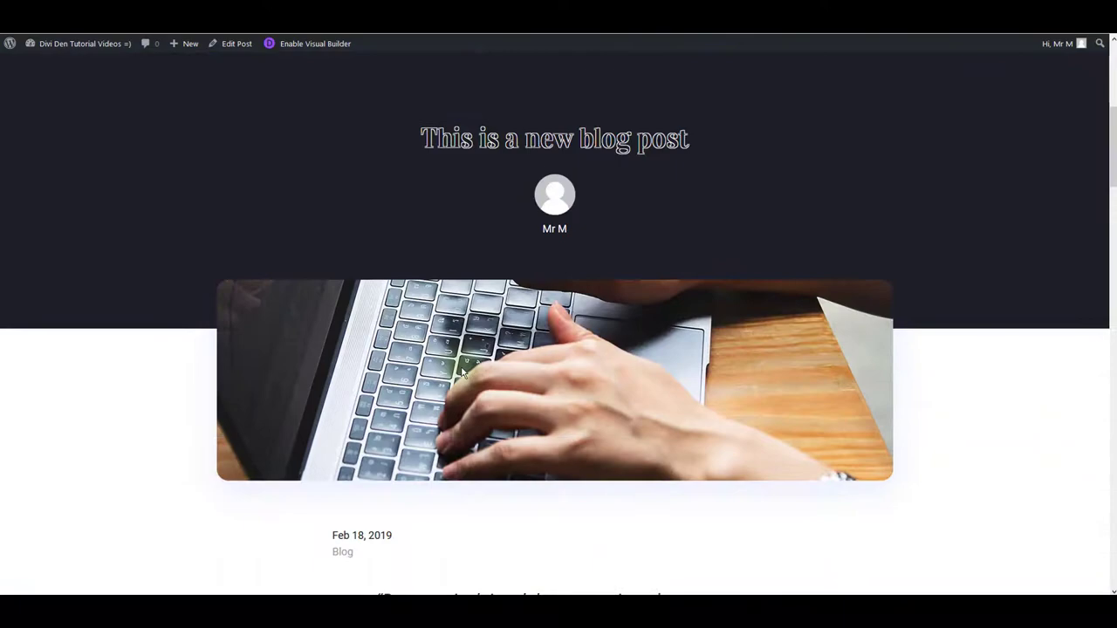
pyautogui.scroll(-15, 463, 370)
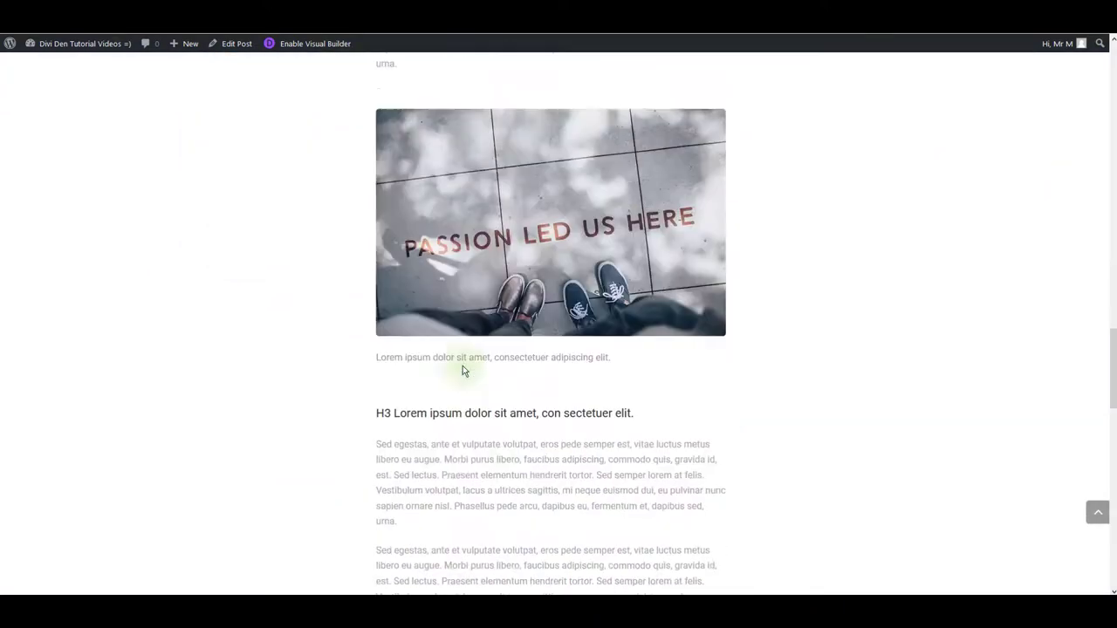
pyautogui.scroll(-8, 463, 366)
pyautogui.scroll(10, 462, 366)
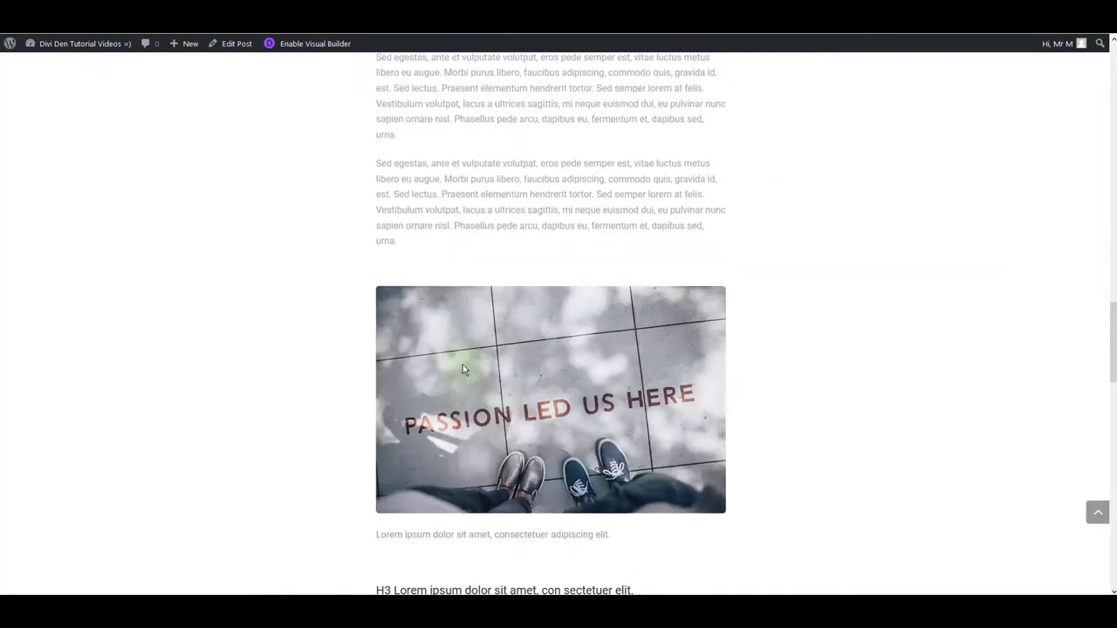